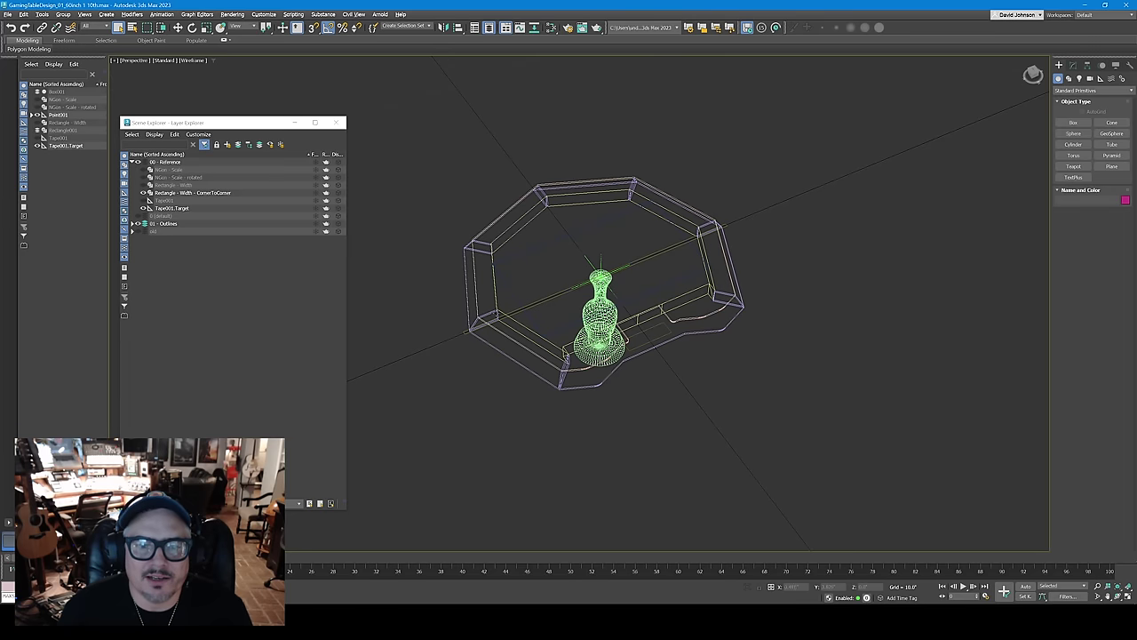
- Inspect the gaming table wireframe and its central pedestal up close and from different angles in the perspective view
scroll(487, 338, "up", 2)
scroll(458, 328, "up", 3)
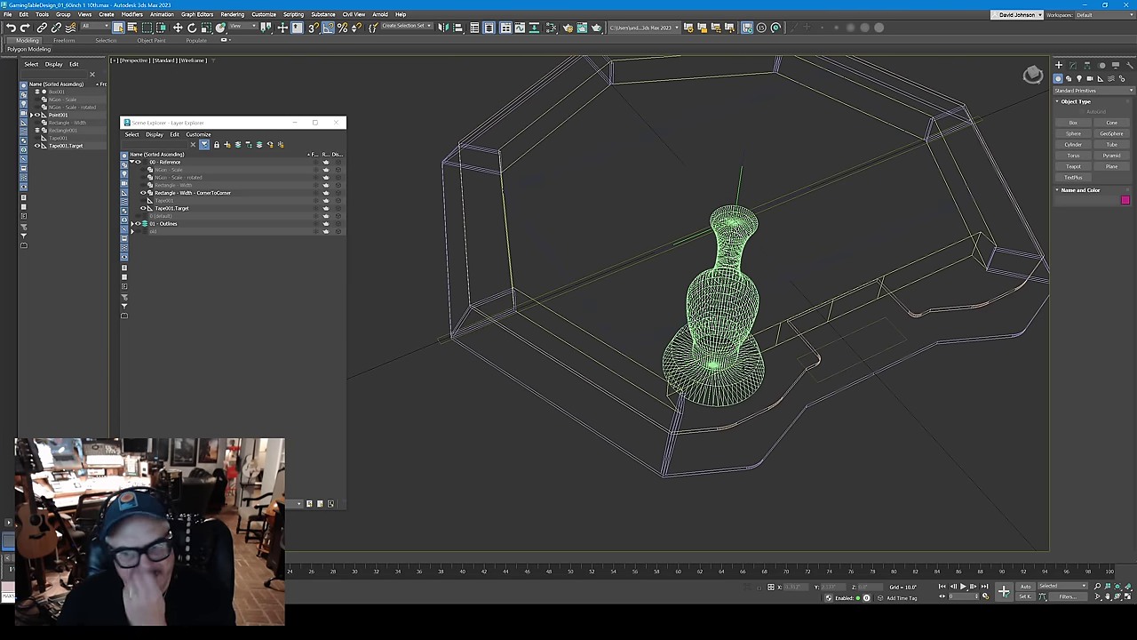
middle_click_drag(724, 307, 652, 318)
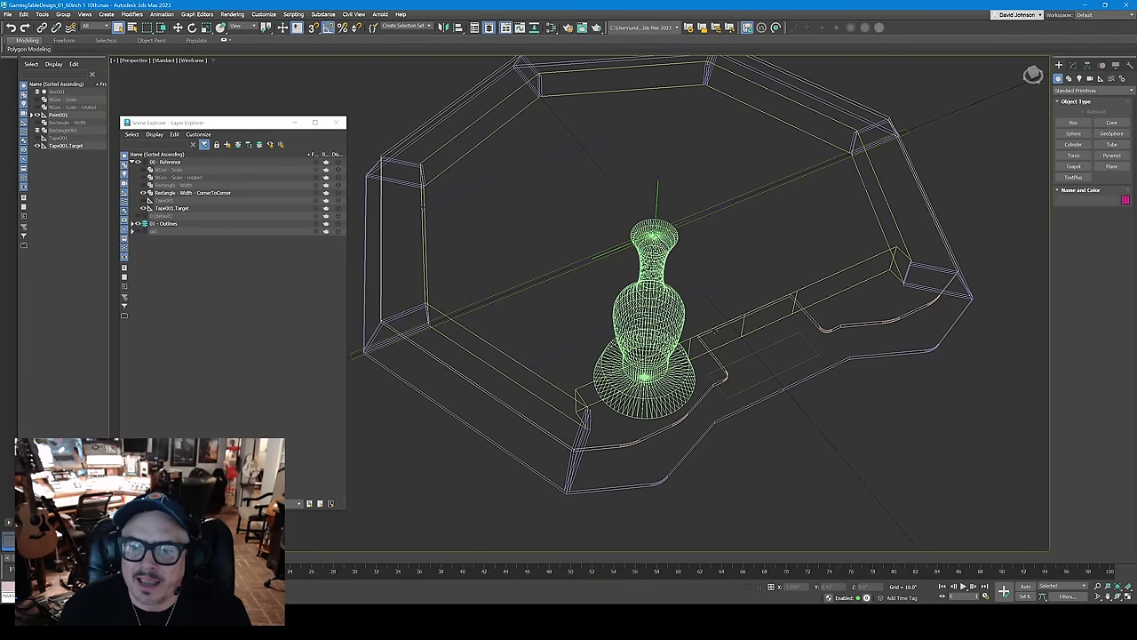
mouse_move(836, 381)
middle_mouse_down("alt")
mouse_move(817, 368)
mouse_move(814, 378)
mouse_move(832, 384)
middle_mouse_up("alt")
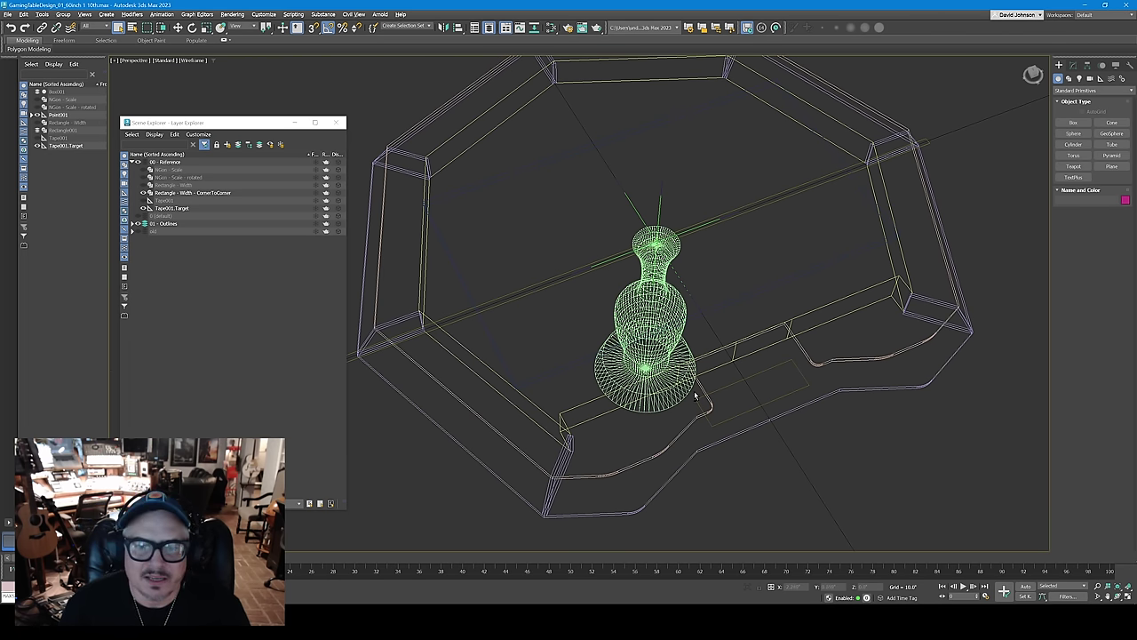
middle_click_drag(695, 397, 696, 362, "alt")
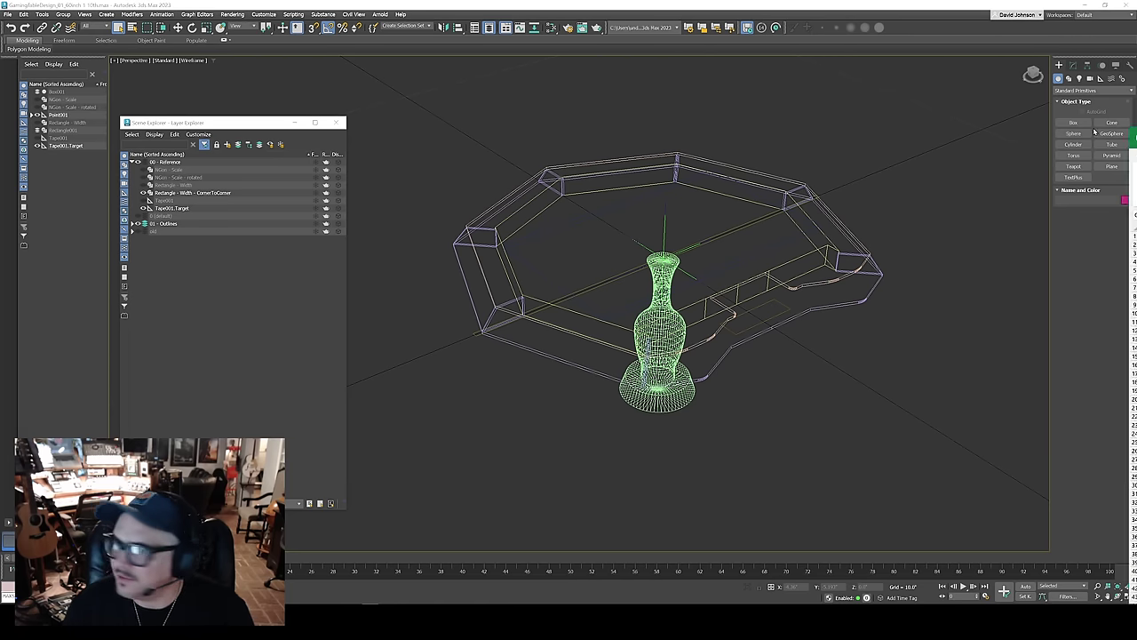
- Switch to the dimensions workbook in Excel and review the Lower Table Corner to Corner and Side to Side entries
left_click_drag(1136, 89, 185, 22)
left_click(81, 130)
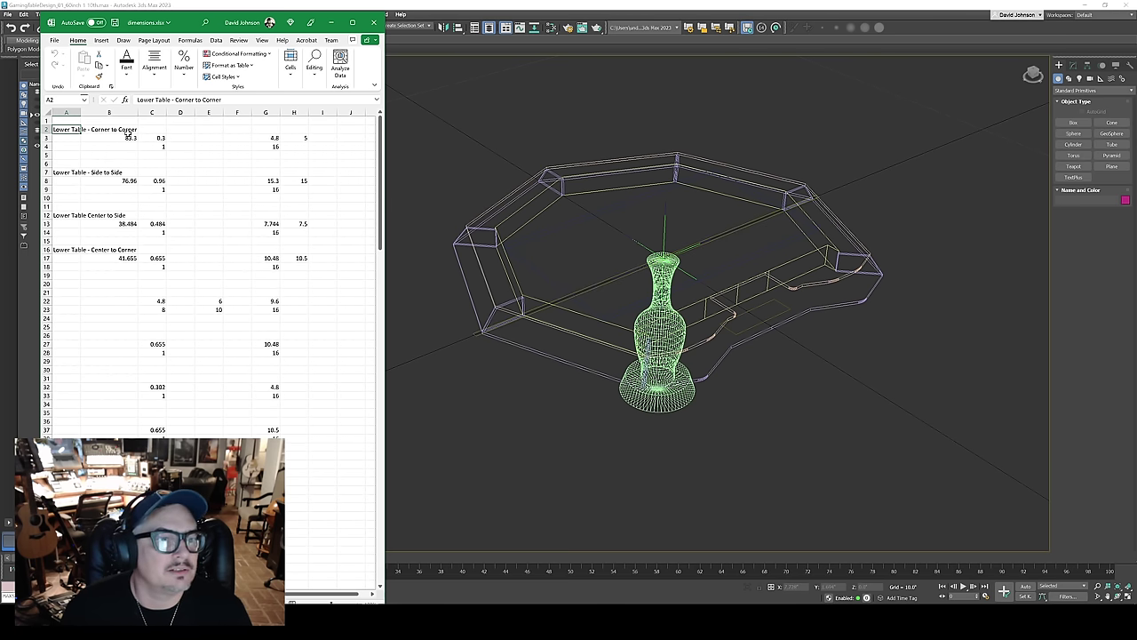
key("ctrl+c")
left_click(130, 138)
key("Escape")
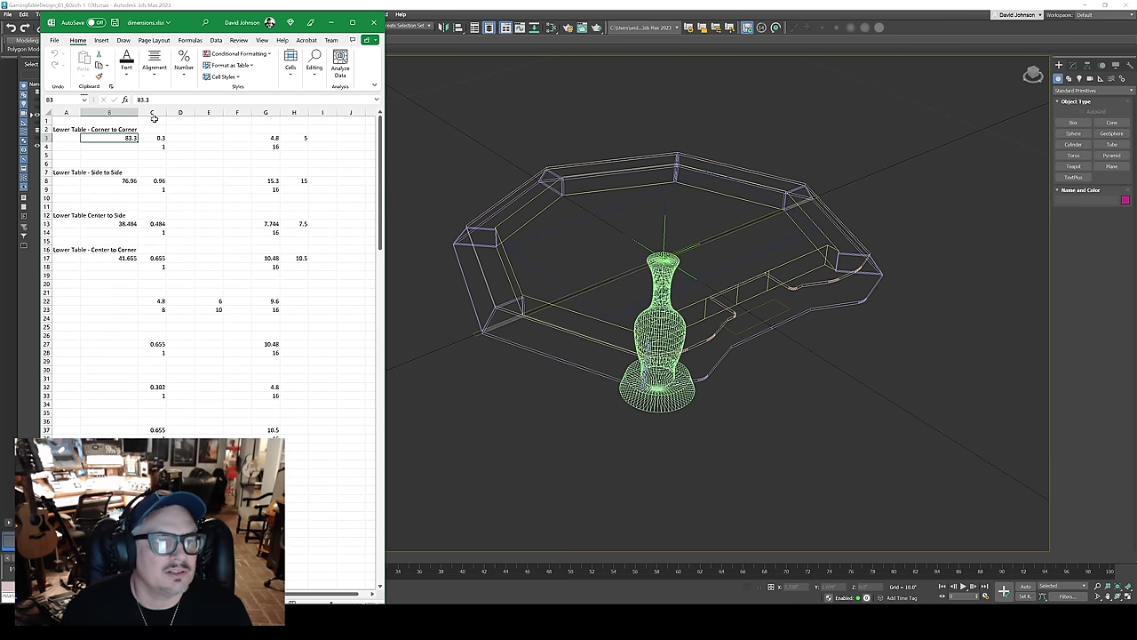
left_click_drag(161, 130, 373, 417)
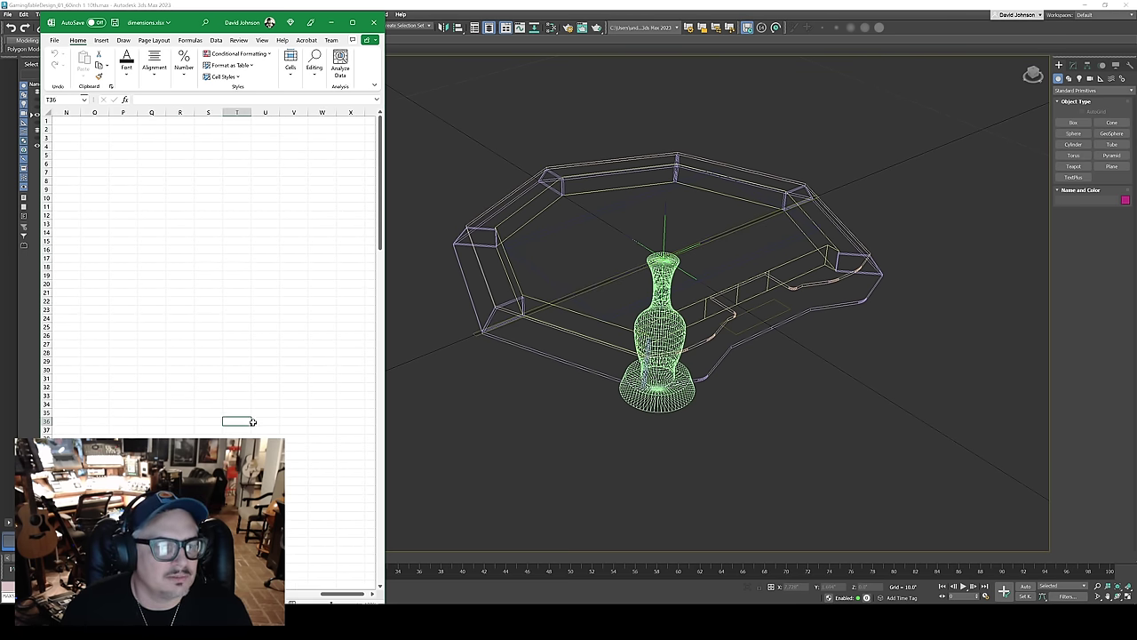
left_click_drag(322, 291, 80, 265)
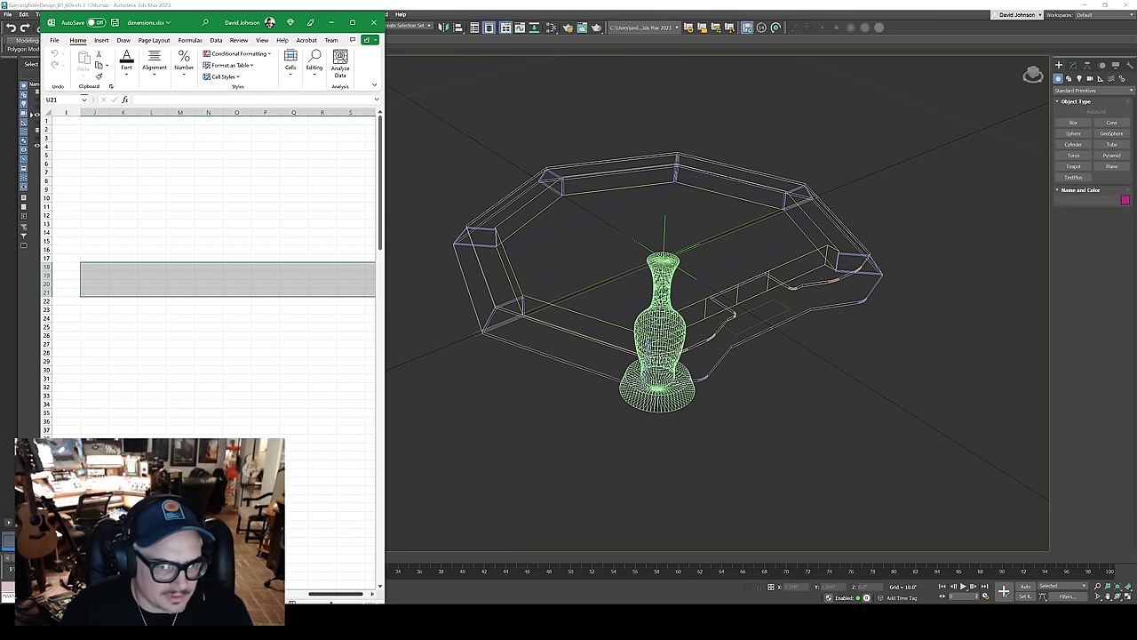
scroll(338, 593, "left", 4)
left_click(75, 173)
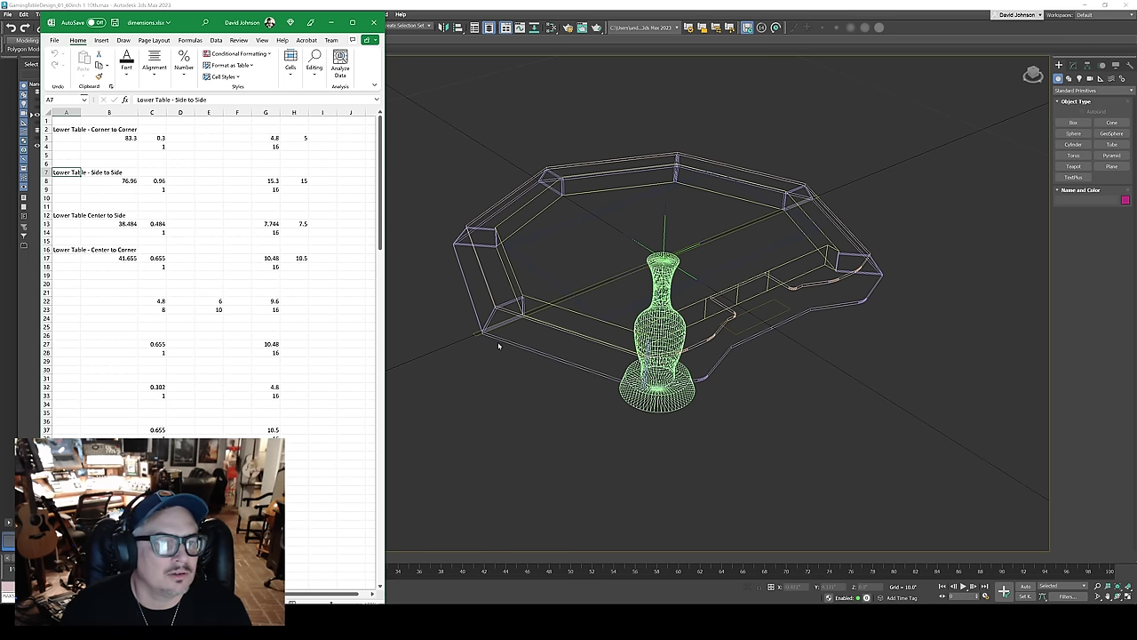
- Read through the worksheet's remaining lower table, TV, DM cutout, upper table, laptop and recession dimensions
scroll(177, 265, "down", 1)
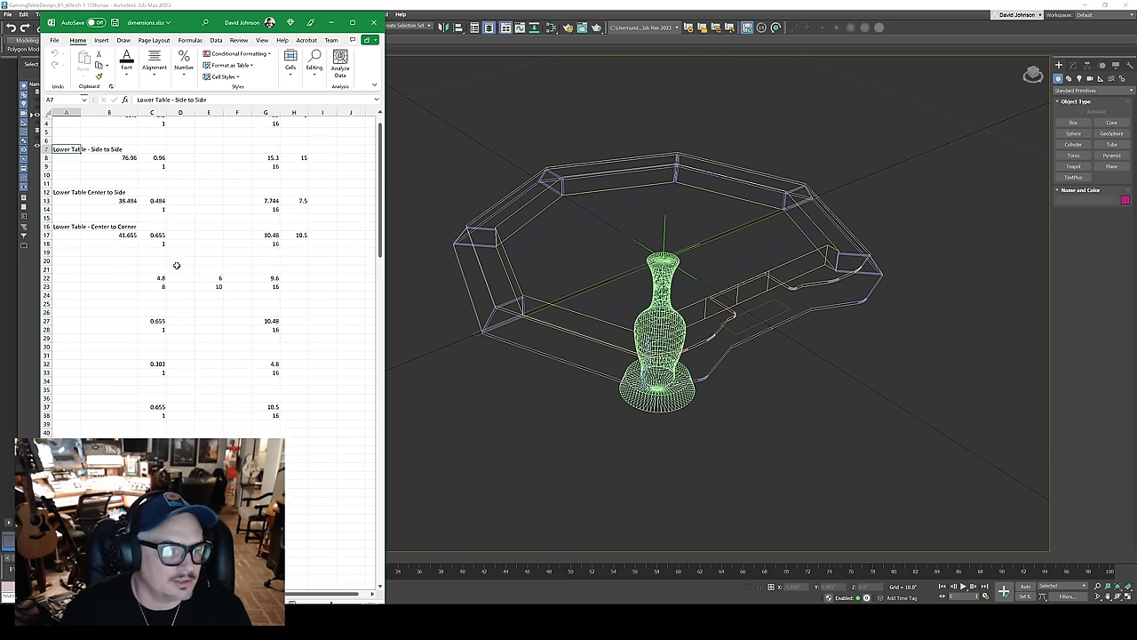
scroll(177, 264, "down", 4)
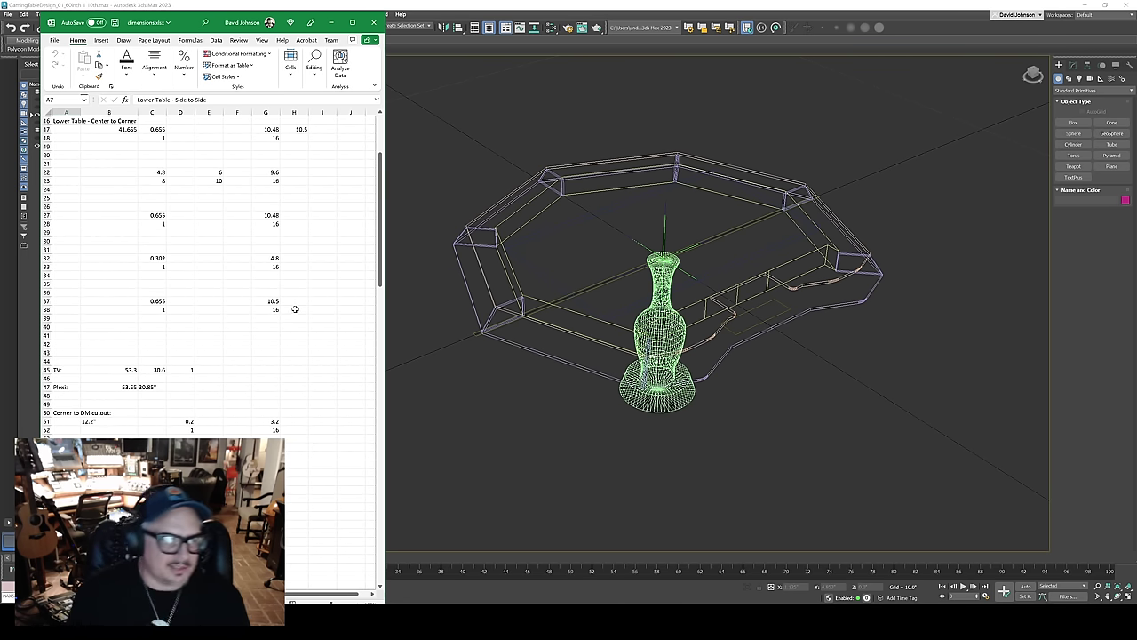
scroll(103, 425, "down", 1)
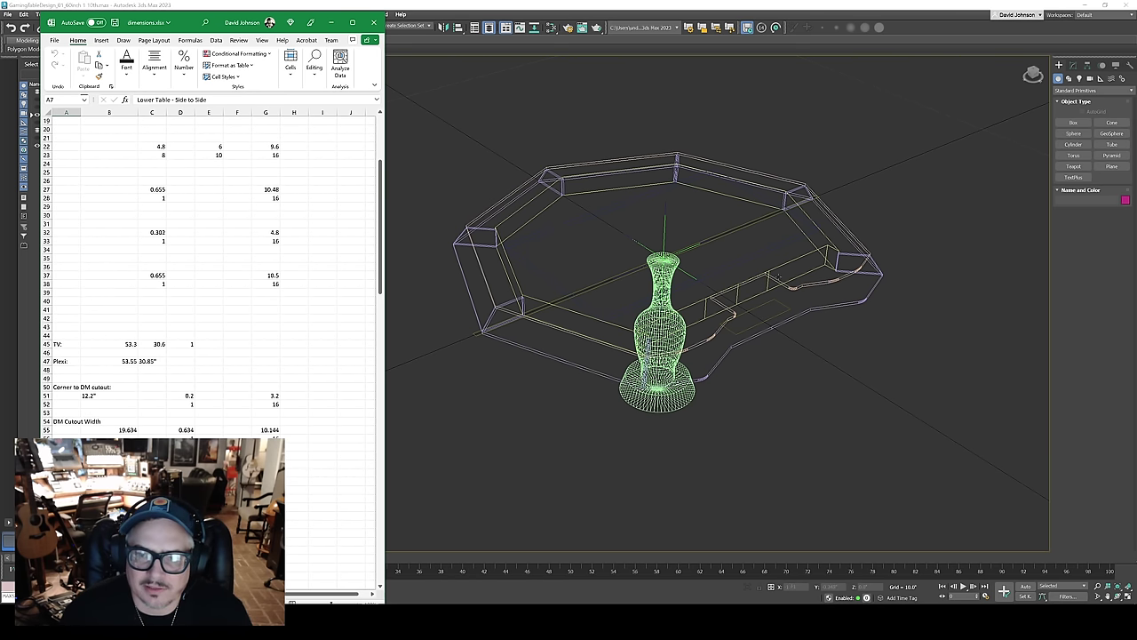
scroll(302, 382, "down", 3)
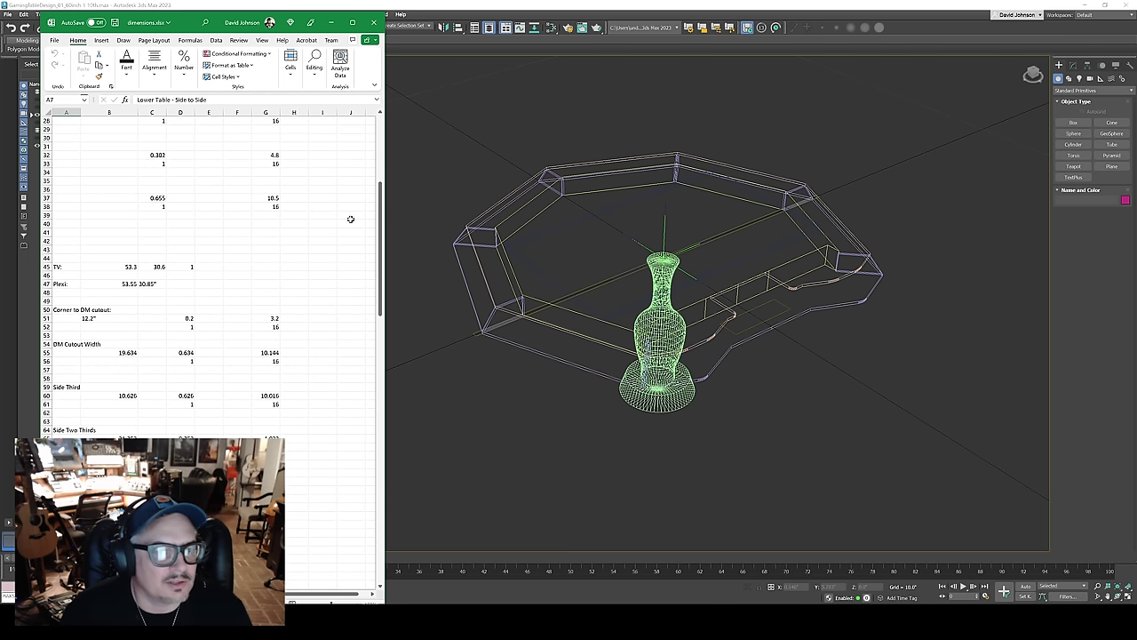
scroll(358, 197, "down", 2)
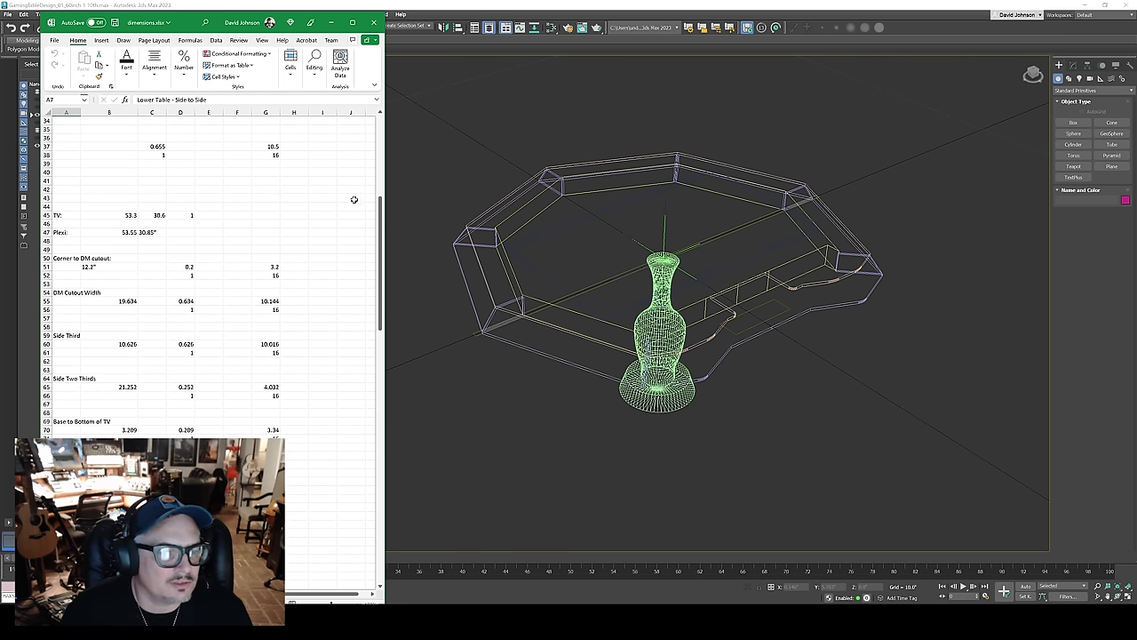
scroll(351, 200, "down", 1)
scroll(348, 203, "down", 2)
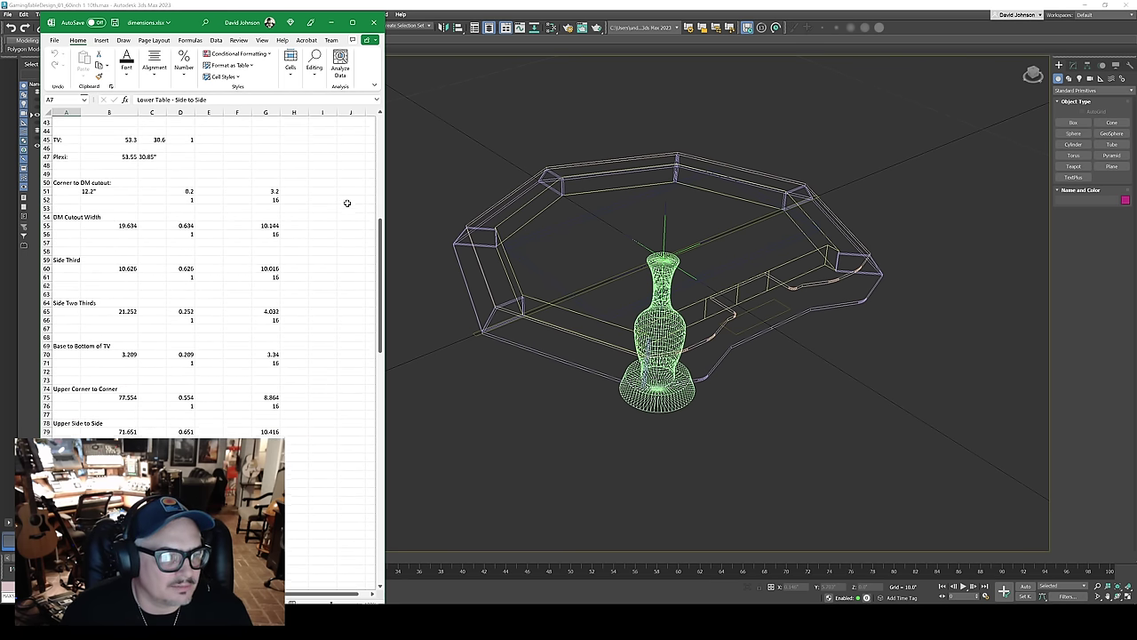
scroll(338, 211, "down", 2)
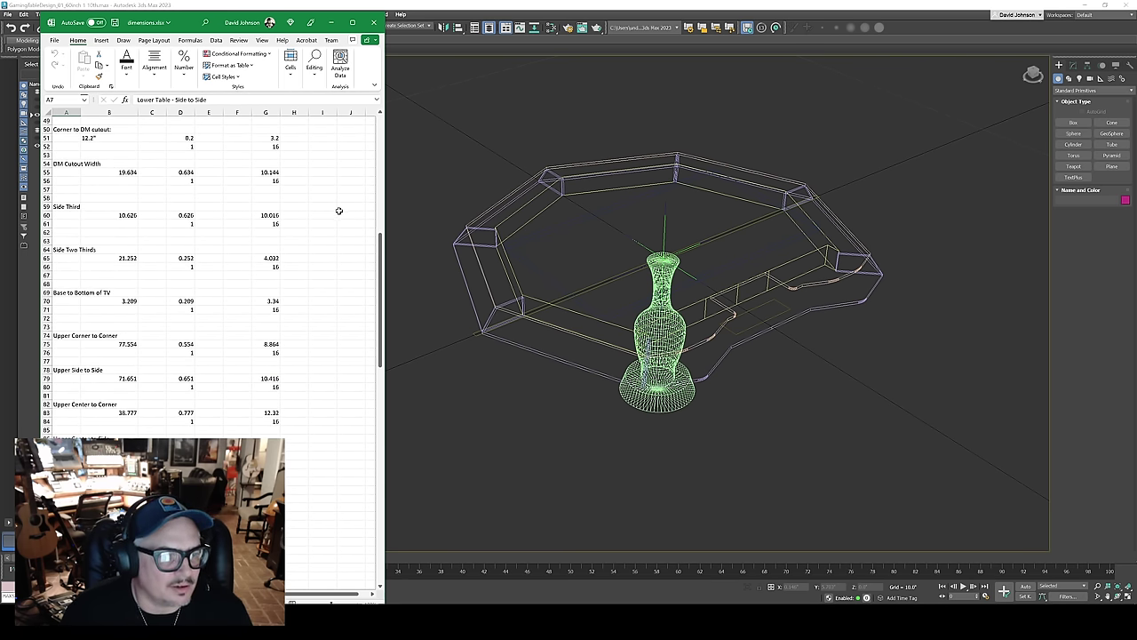
scroll(341, 208, "down", 3)
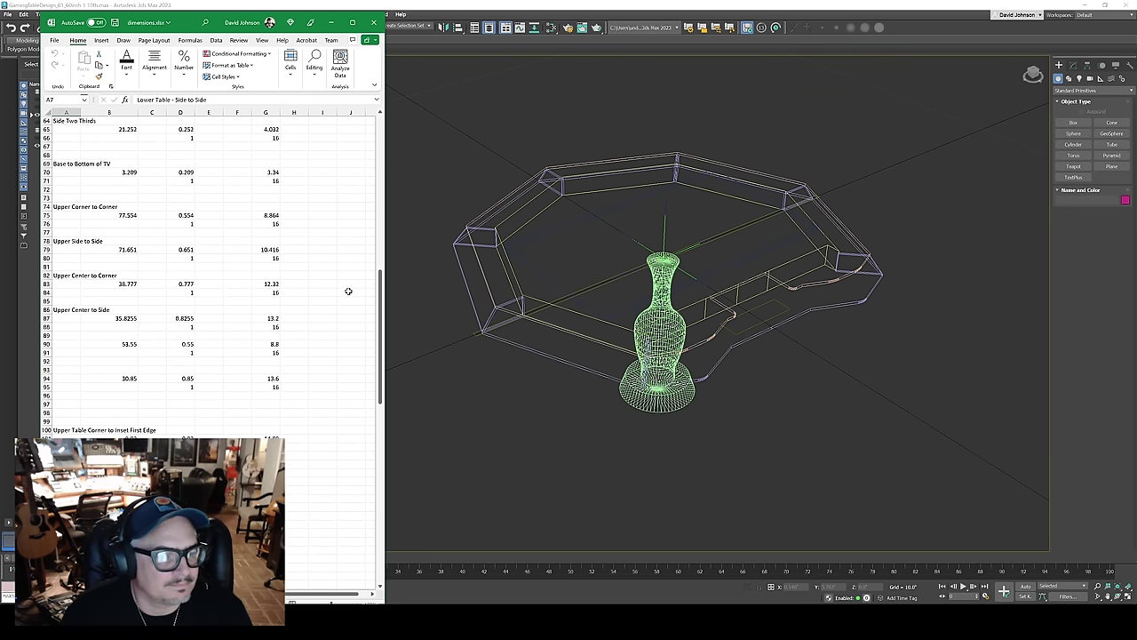
scroll(351, 255, "down", 4)
scroll(351, 255, "down", 2)
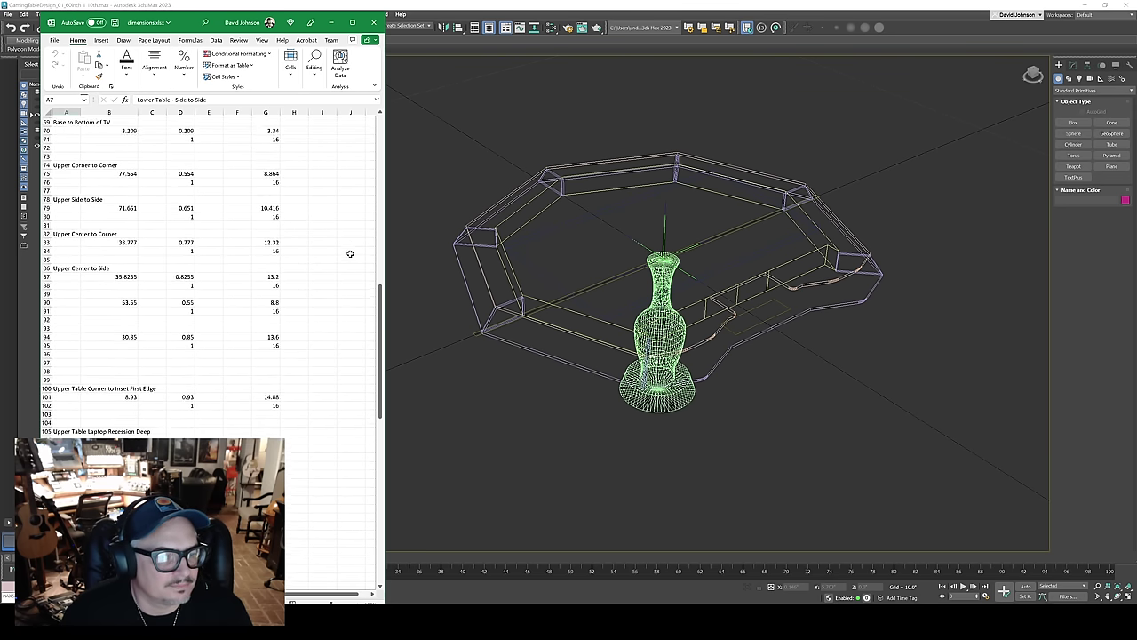
scroll(350, 254, "down", 3)
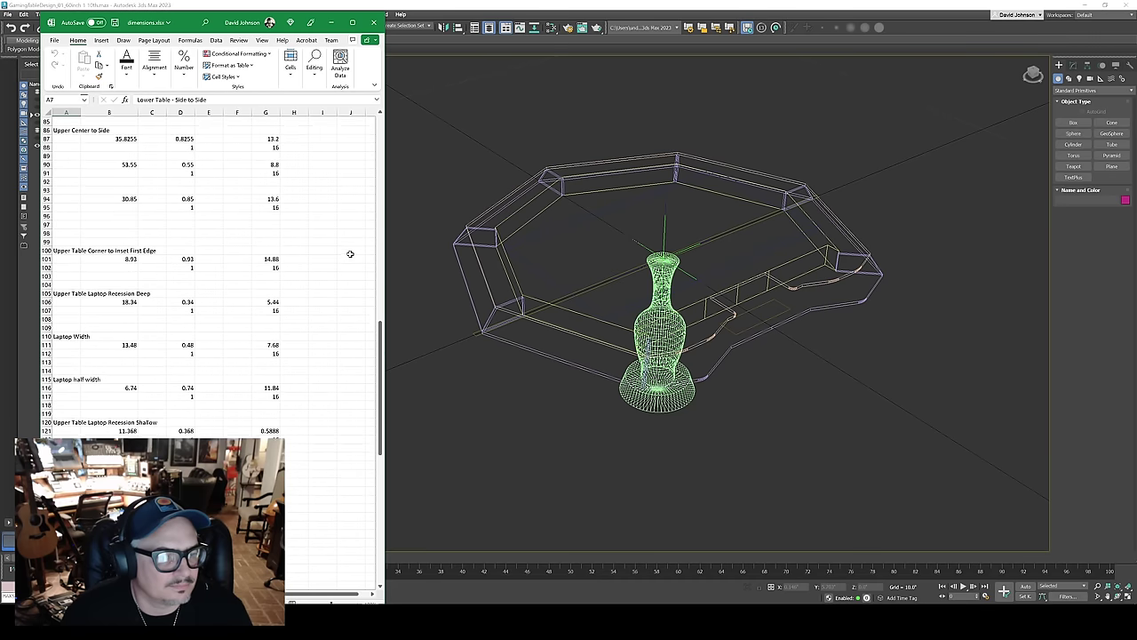
scroll(355, 250, "down", 2)
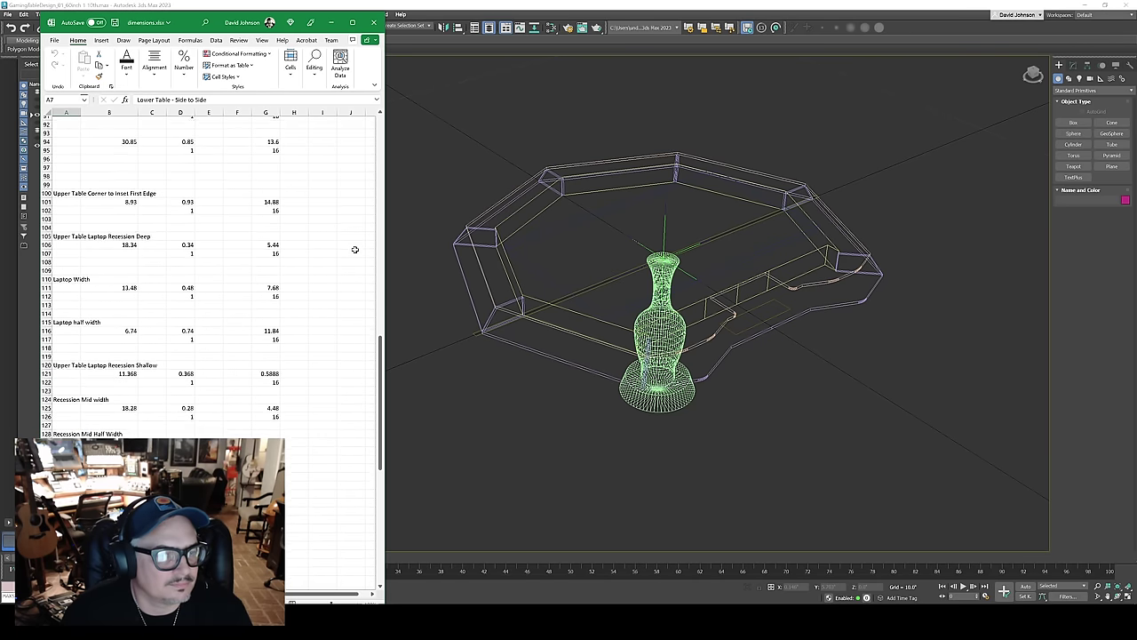
scroll(353, 249, "down", 3)
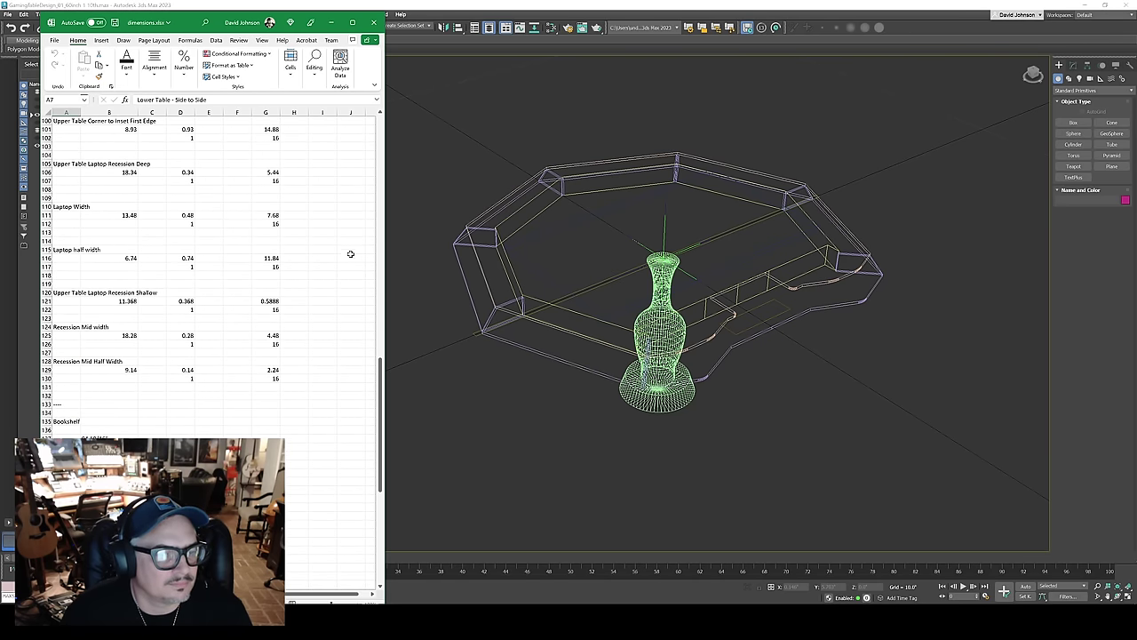
- Review the bookshelf, plexiglass and TV measurements at the end of the worksheet, and minimize the workbook
left_click(91, 402)
left_click(109, 524)
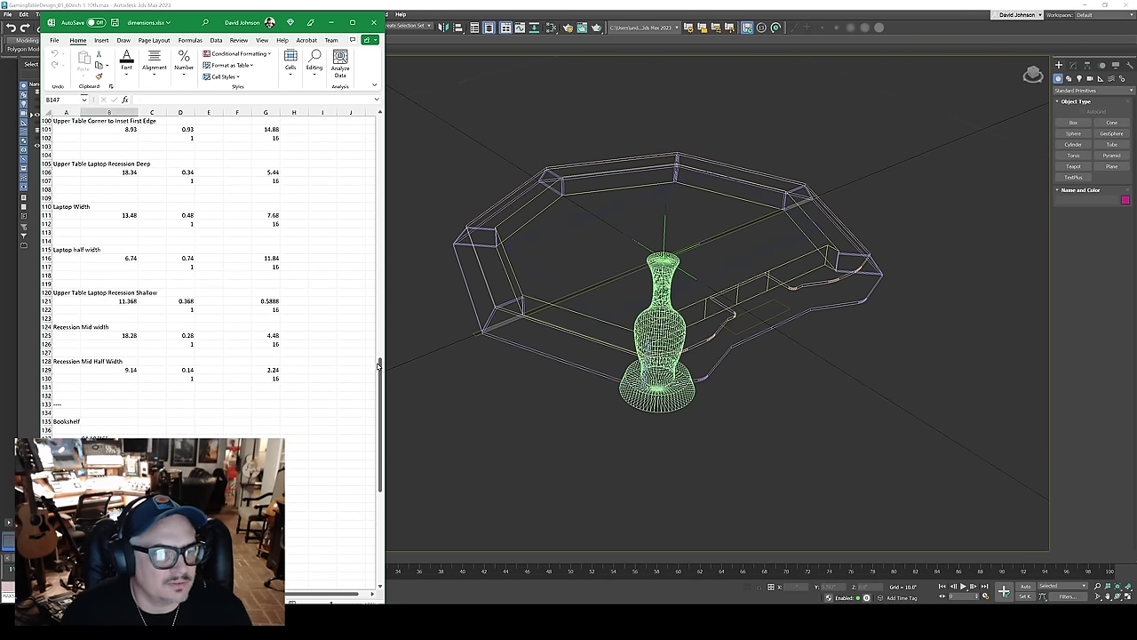
scroll(322, 383, "down", 5)
scroll(322, 383, "down", 7)
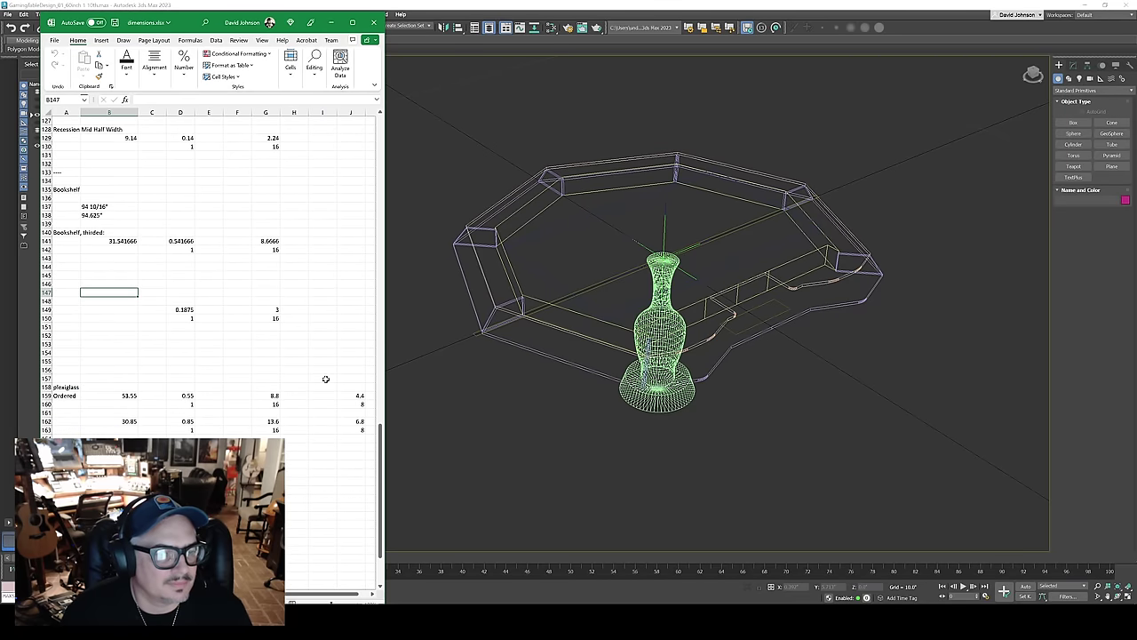
scroll(327, 375, "down", 6)
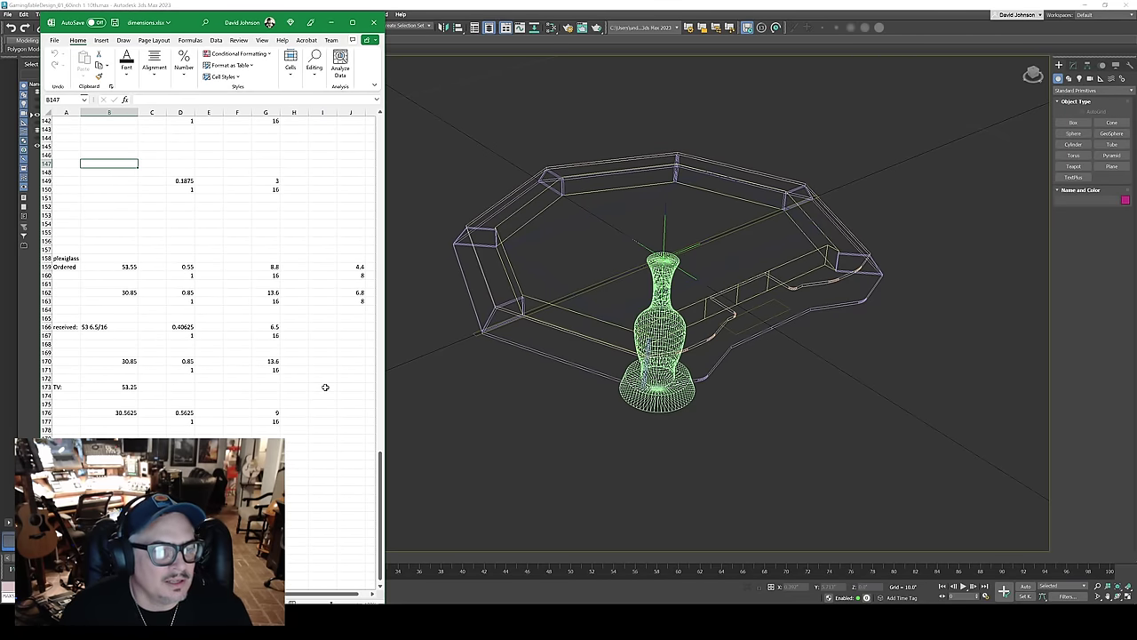
scroll(317, 408, "up", 5)
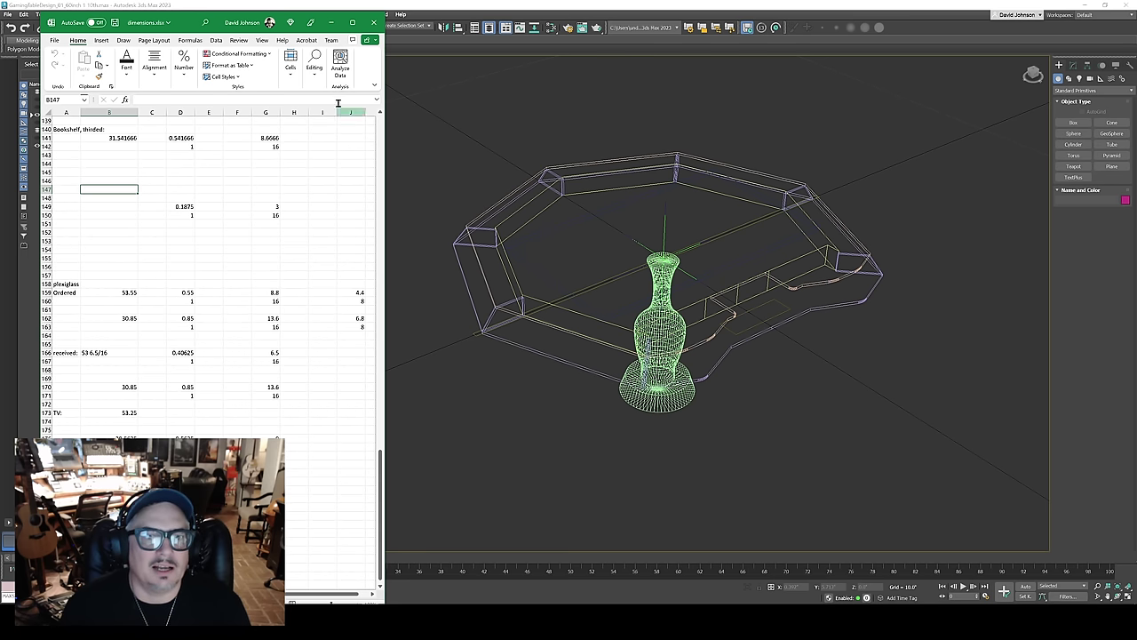
left_click(329, 22)
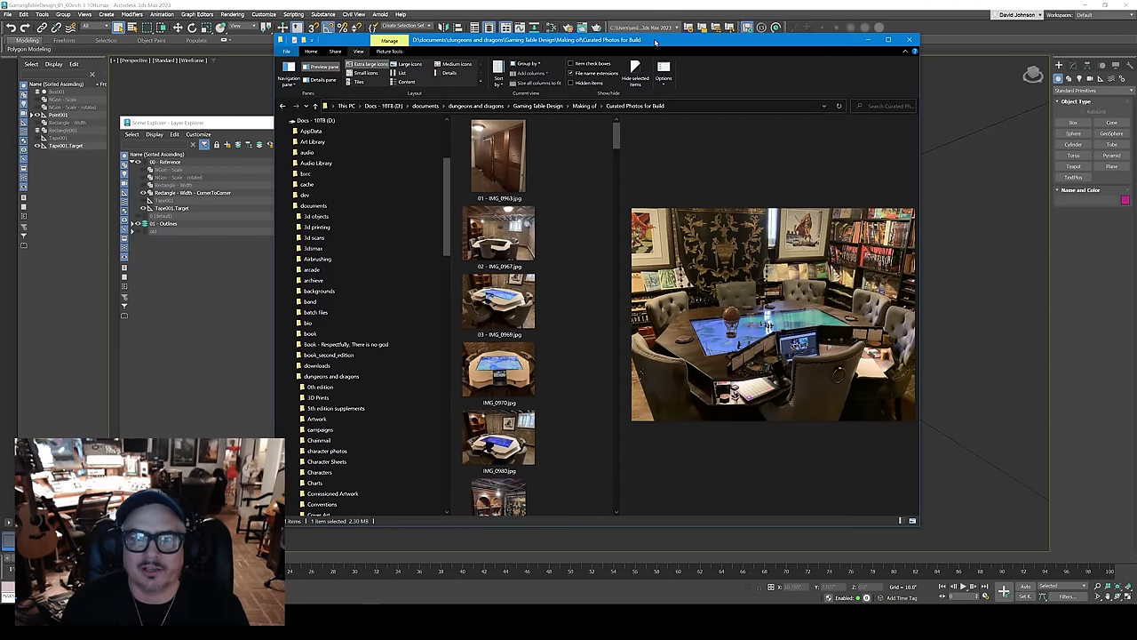
- View the build photos from 01 - IMG_0963.jpg onward in the photo viewer, comparing the table in photos 02 and 03
double_click(612, 18)
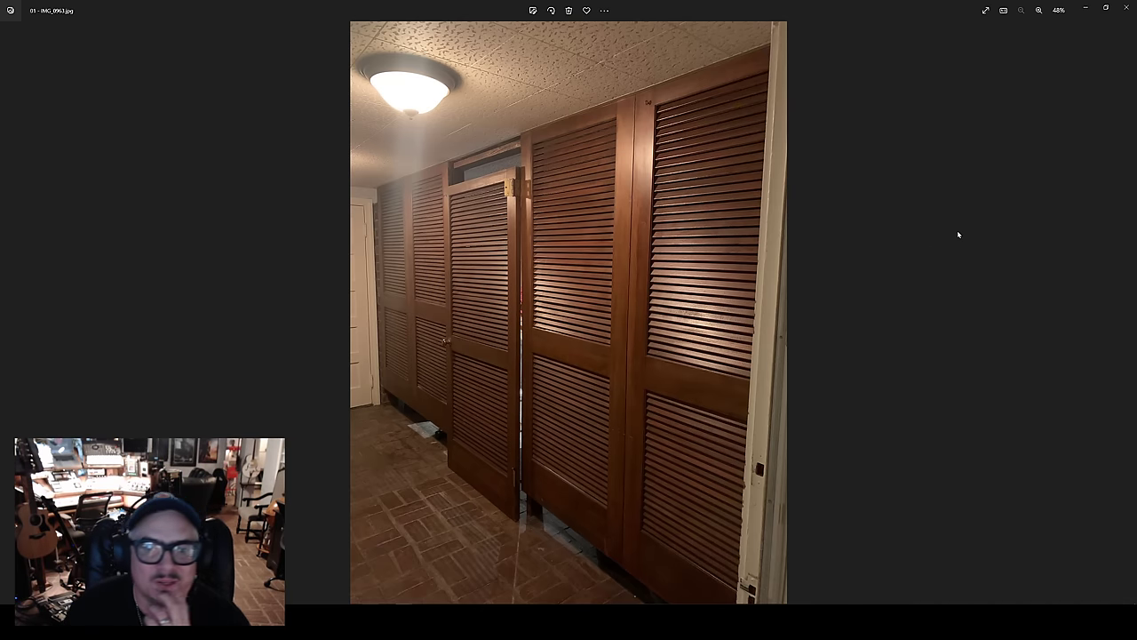
key("Right")
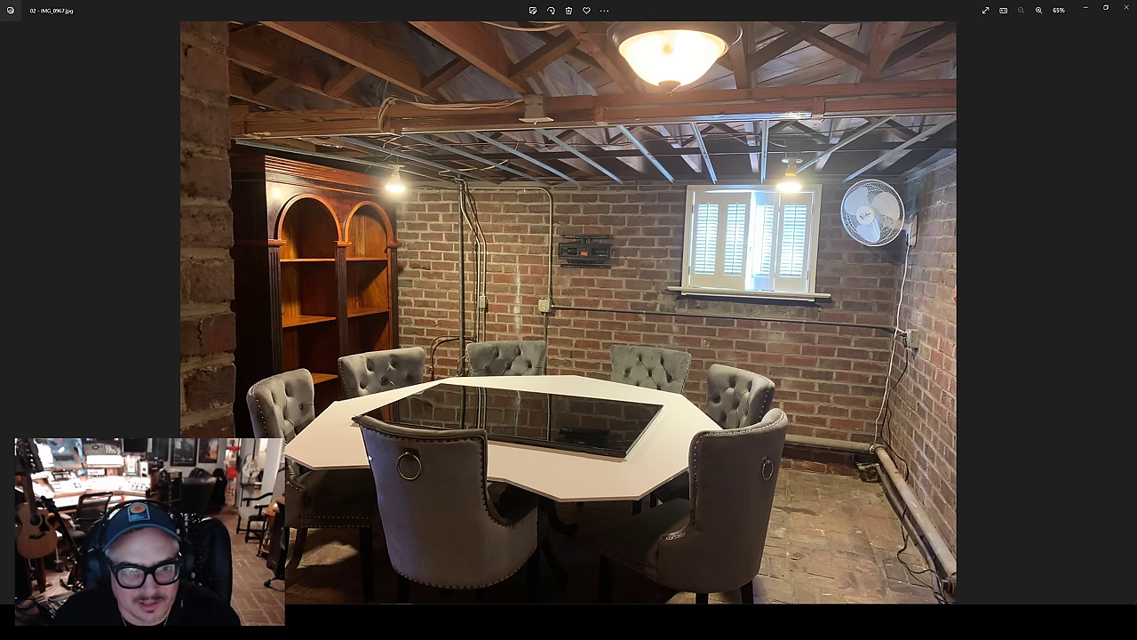
key("Right")
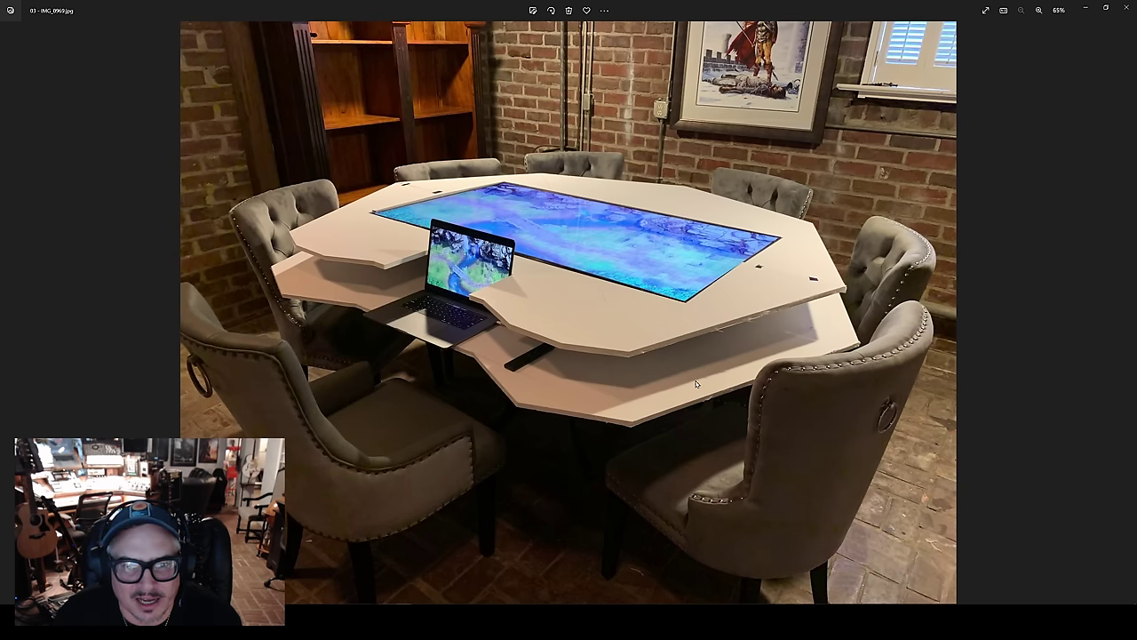
key("Left")
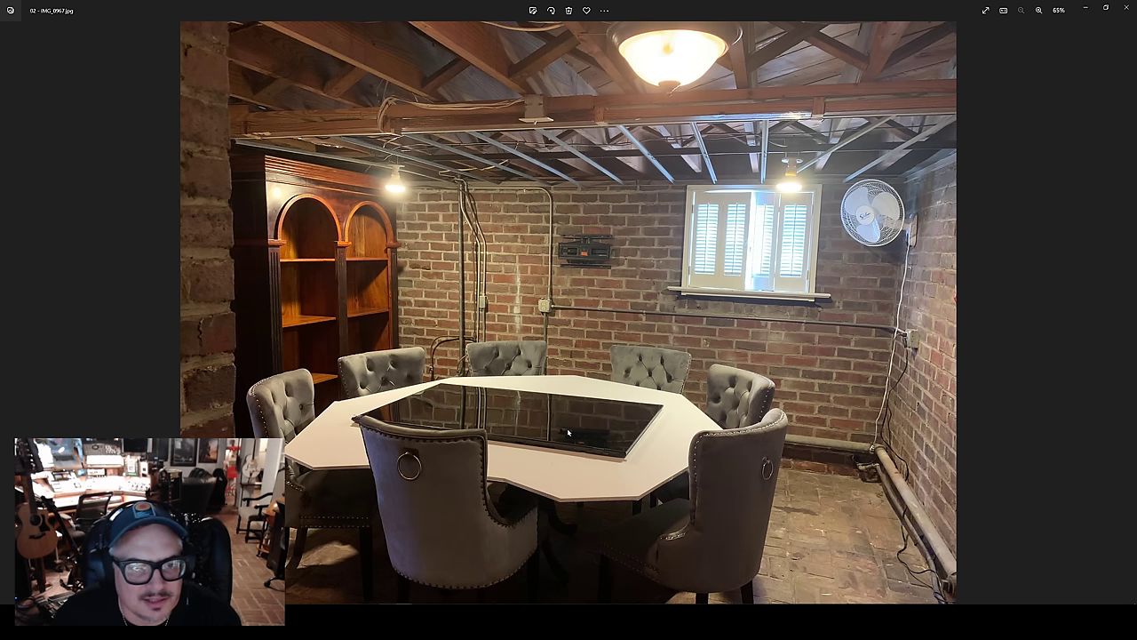
key("Right")
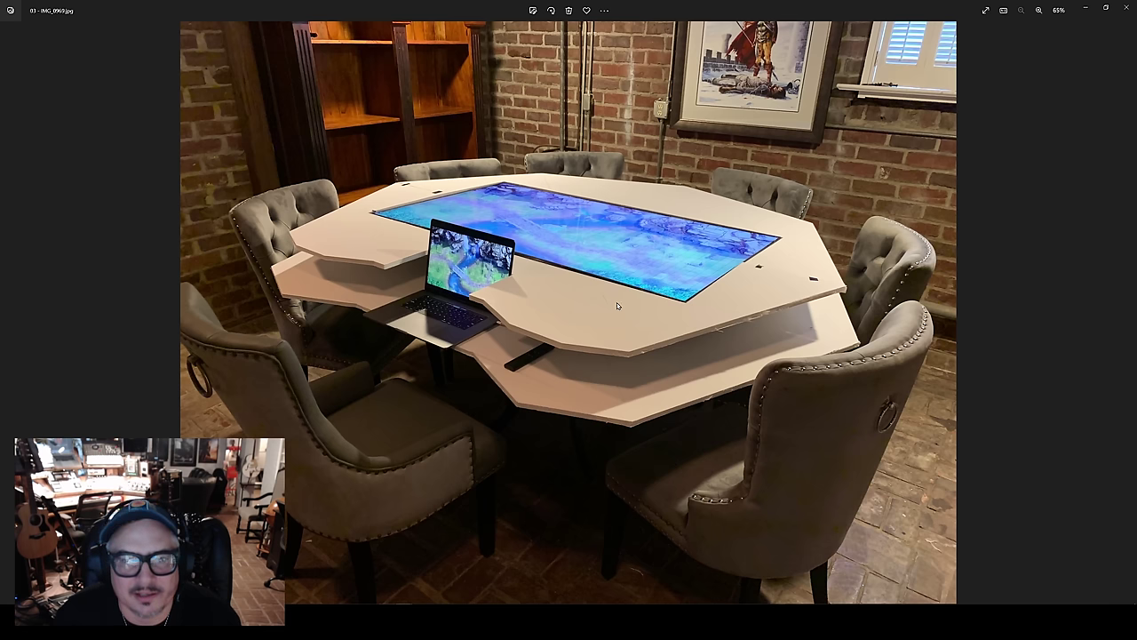